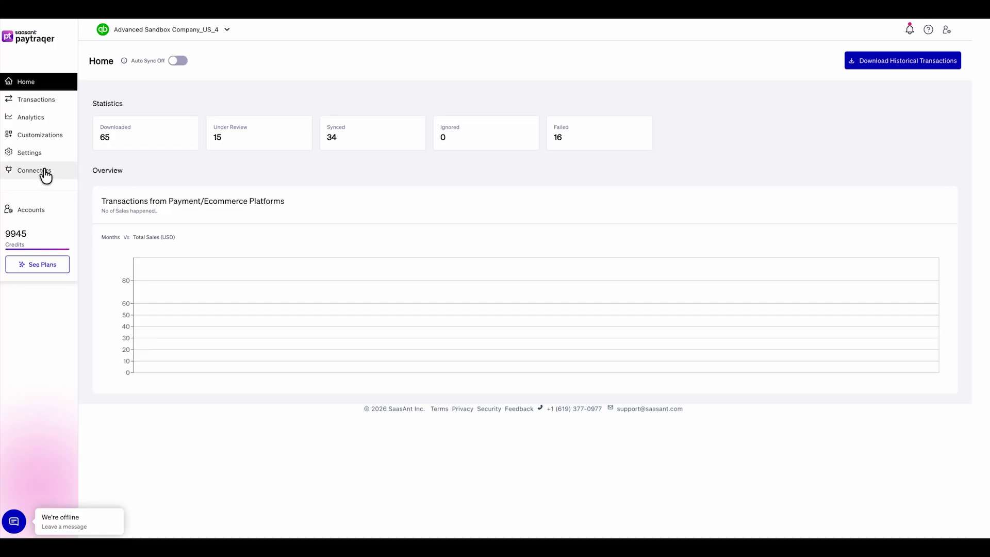
- Add Authorize.Net as a new payment connector and proceed to its secure login page
left_click(42, 175)
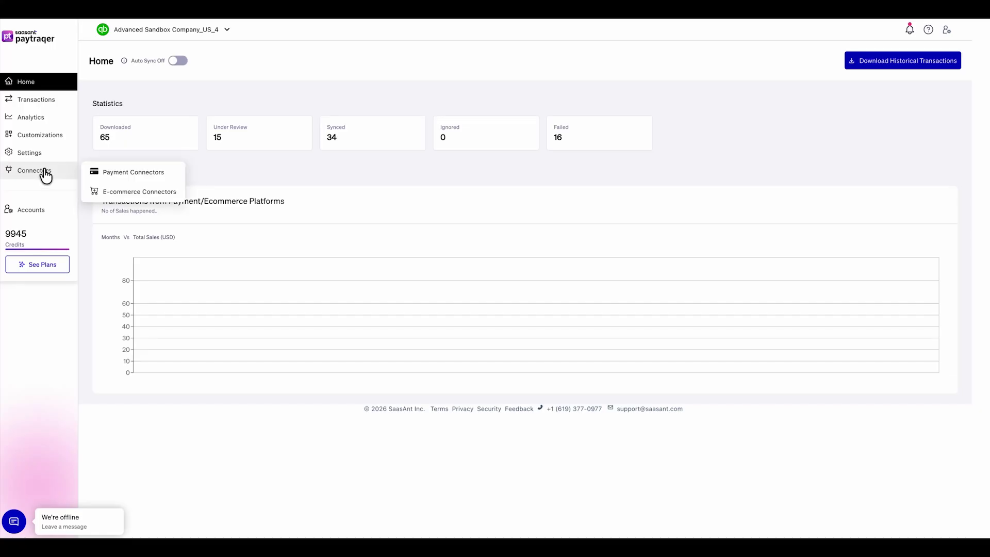
left_click(137, 178)
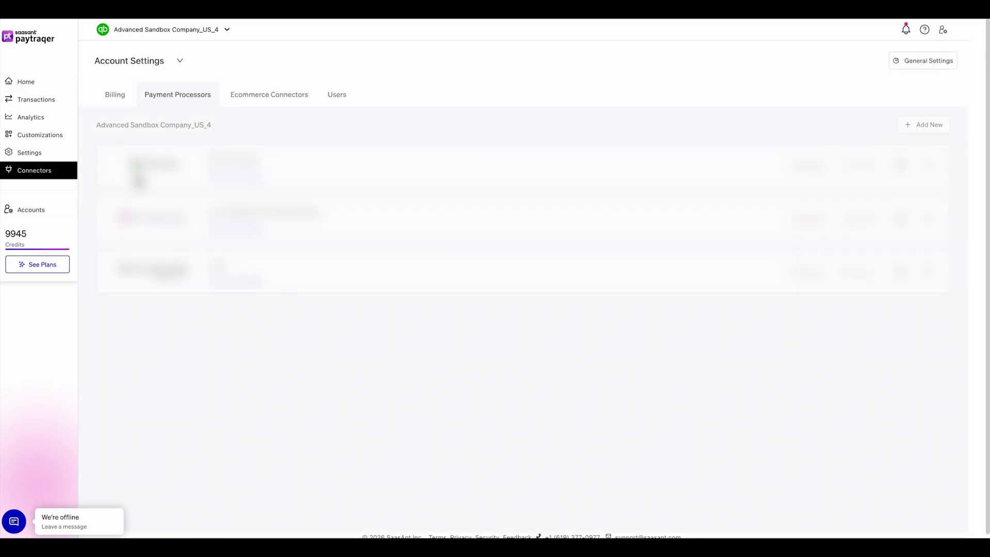
left_click(917, 126)
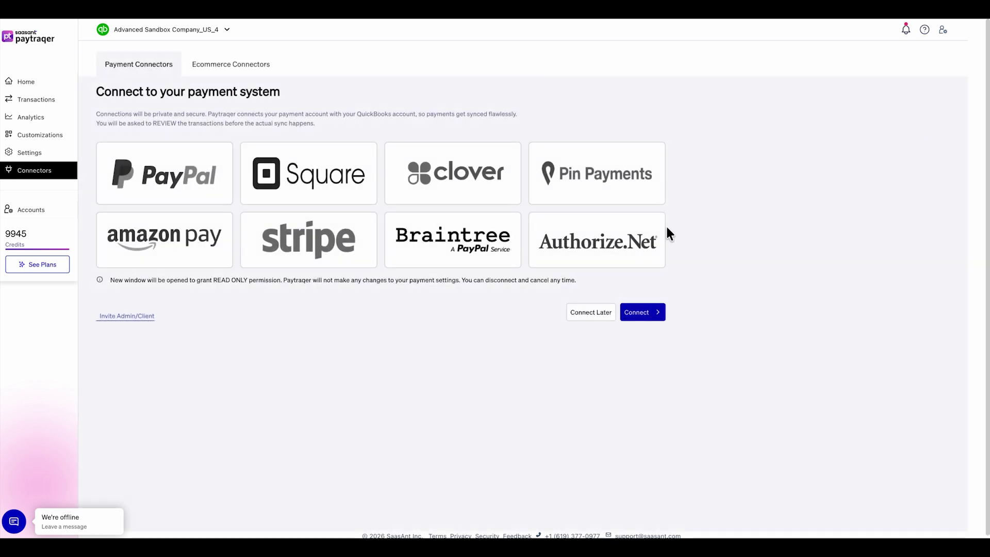
left_click(603, 246)
left_click(652, 313)
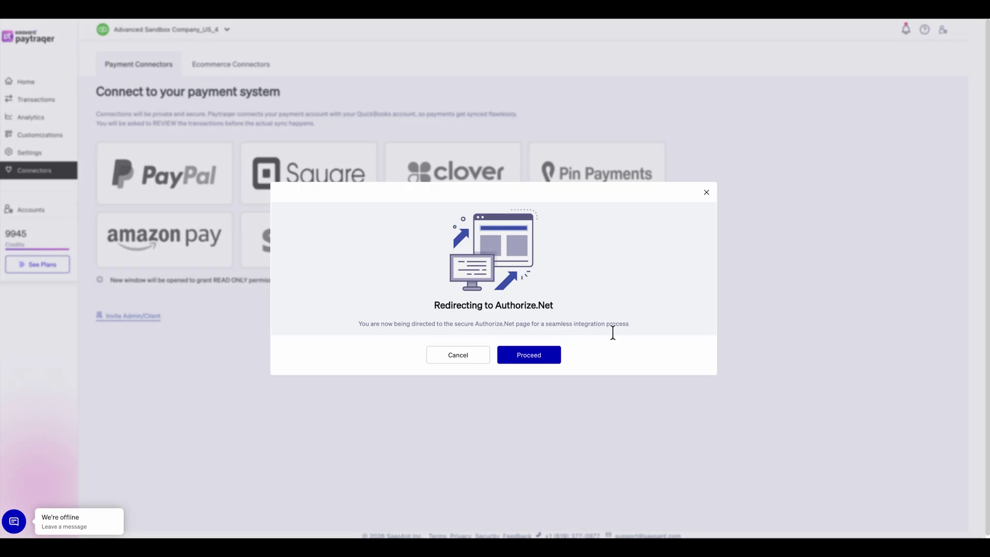
left_click(546, 357)
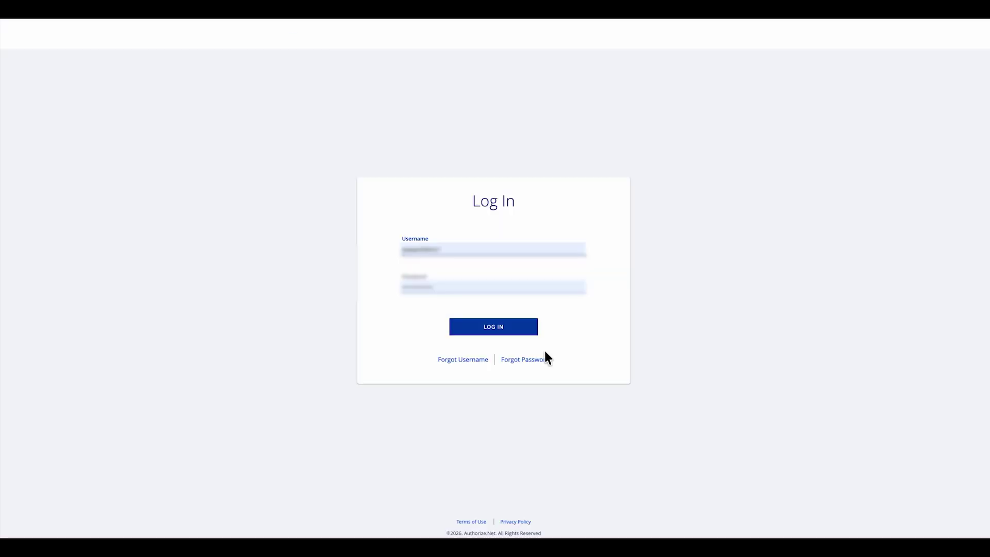
- Log in to Authorize.Net, request the identity PIN by e-mail, and allow PayTraQer access to the account
left_click(496, 327)
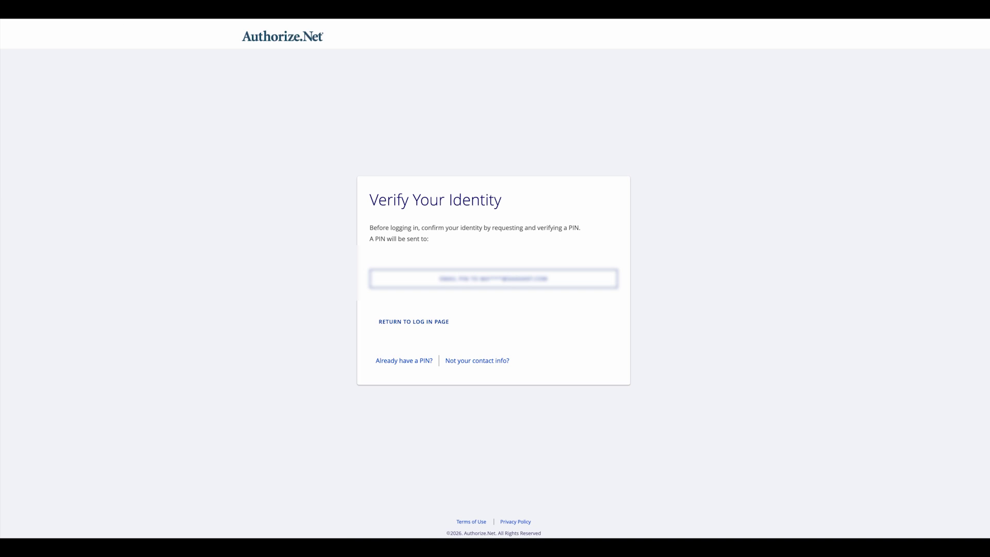
left_click(494, 285)
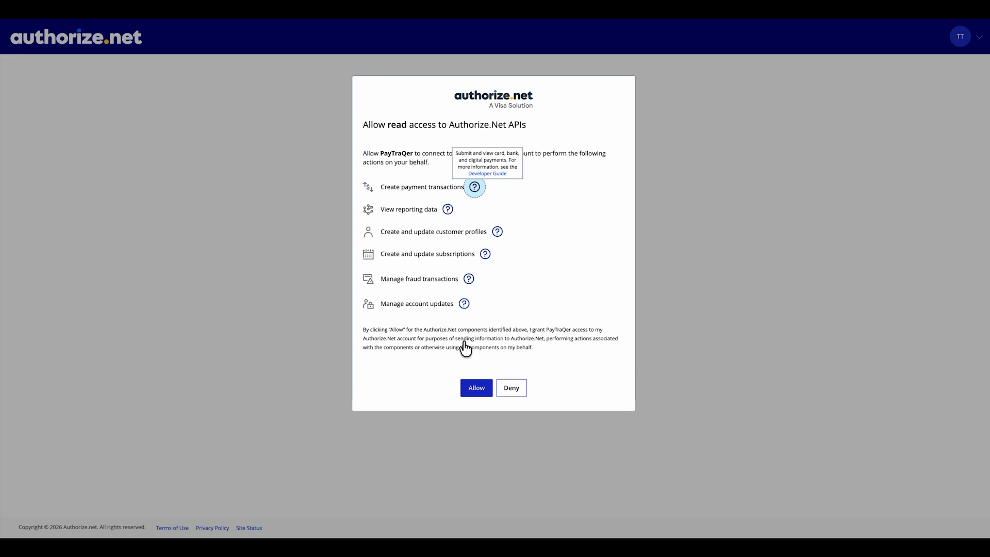
left_click(473, 387)
left_click(473, 393)
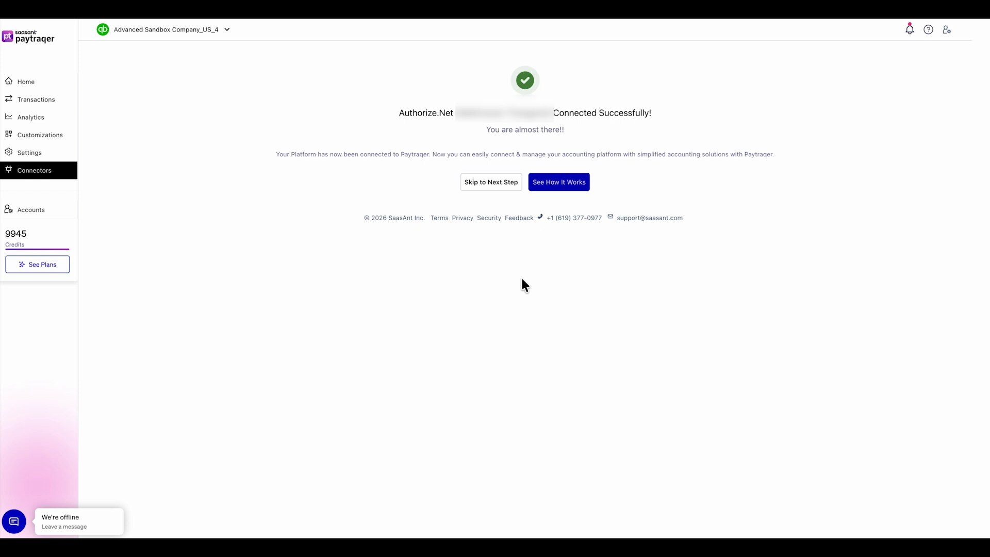
- View the walkthrough of how Authorize.Net transactions are translated into accounting entries
left_click(559, 184)
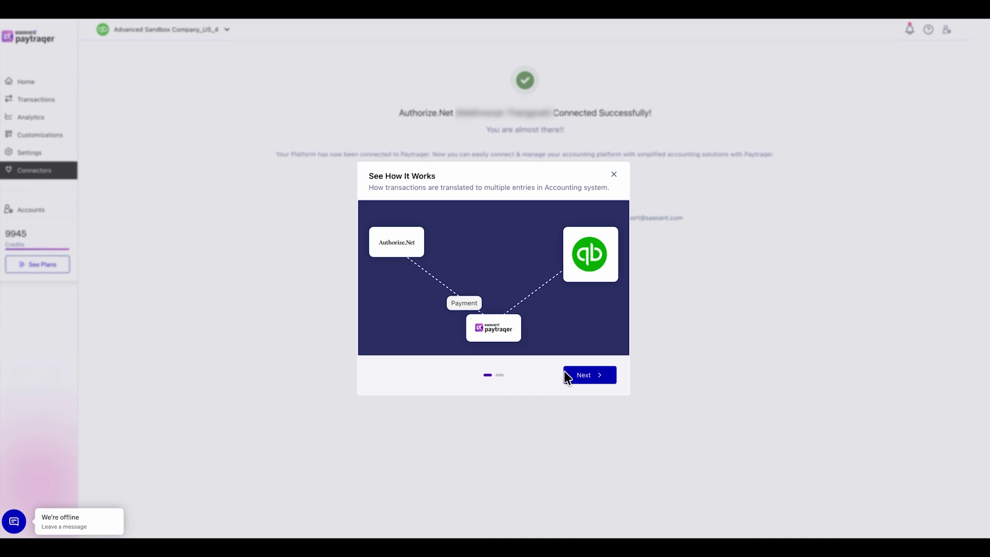
left_click(589, 375)
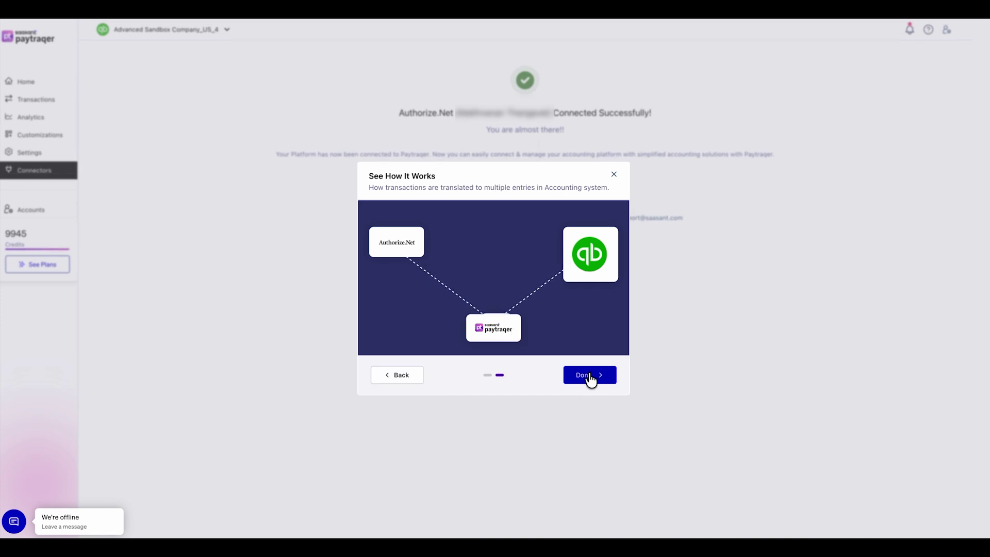
left_click(590, 377)
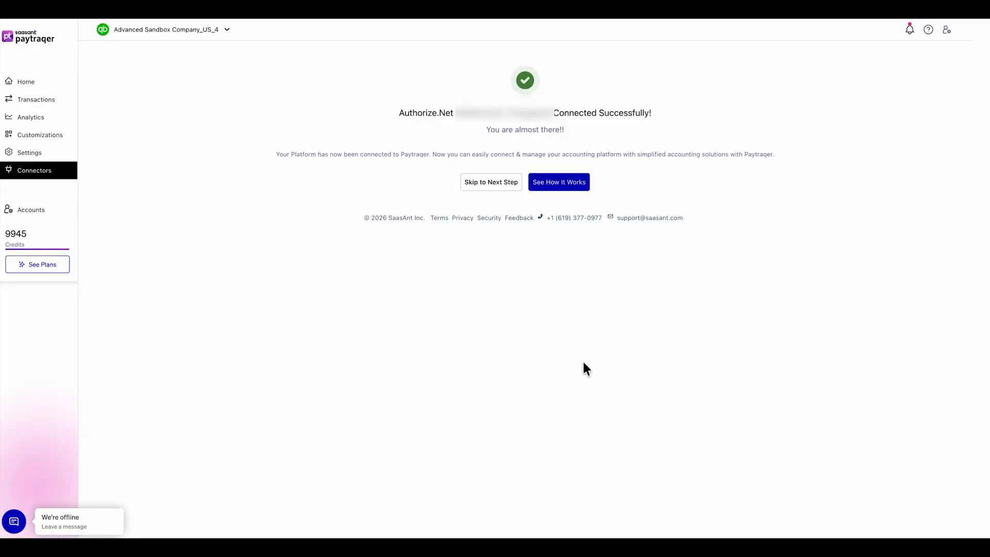
- Save express settings with payout processing enabled and Checking as the settlement bank account, and download the transactions
left_click(498, 191)
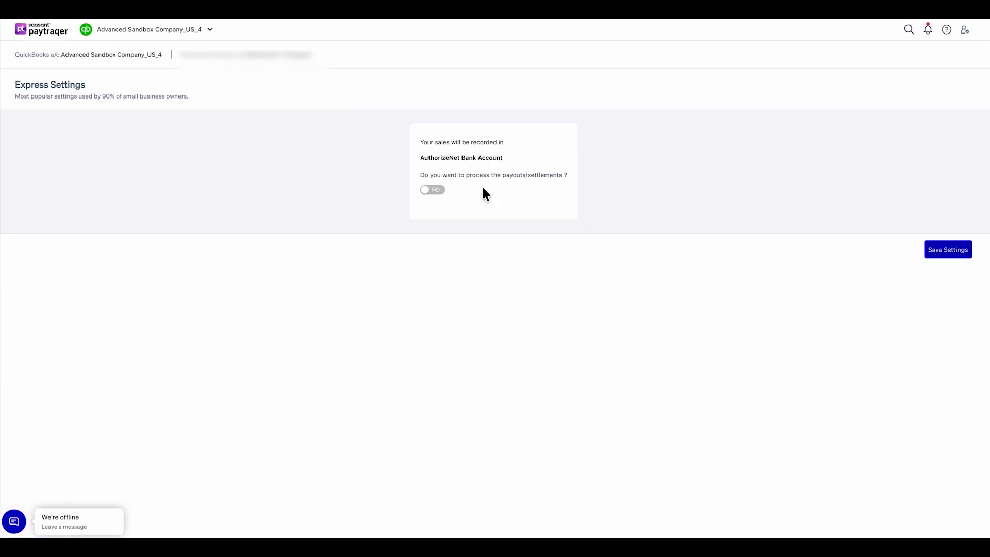
left_click(436, 191)
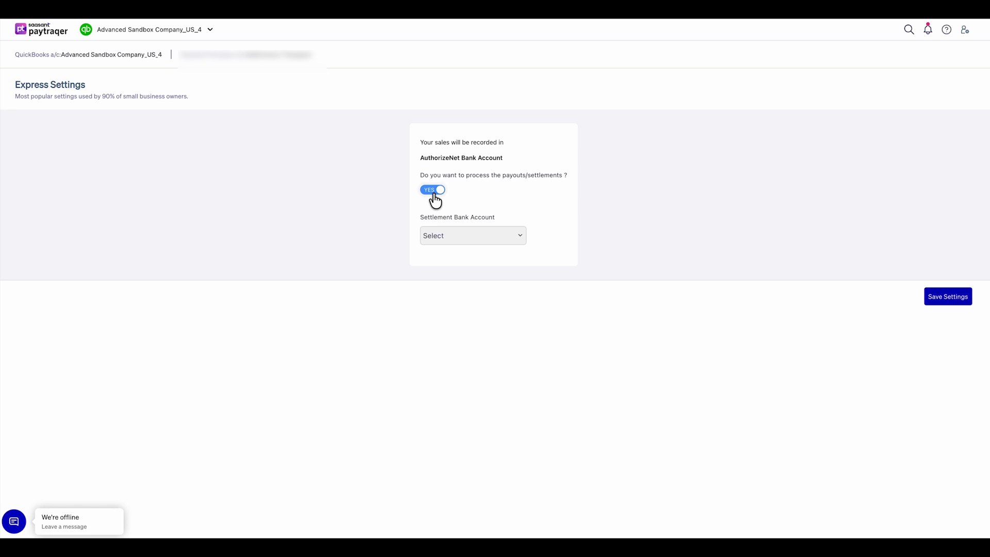
left_click(434, 233)
left_click(434, 233)
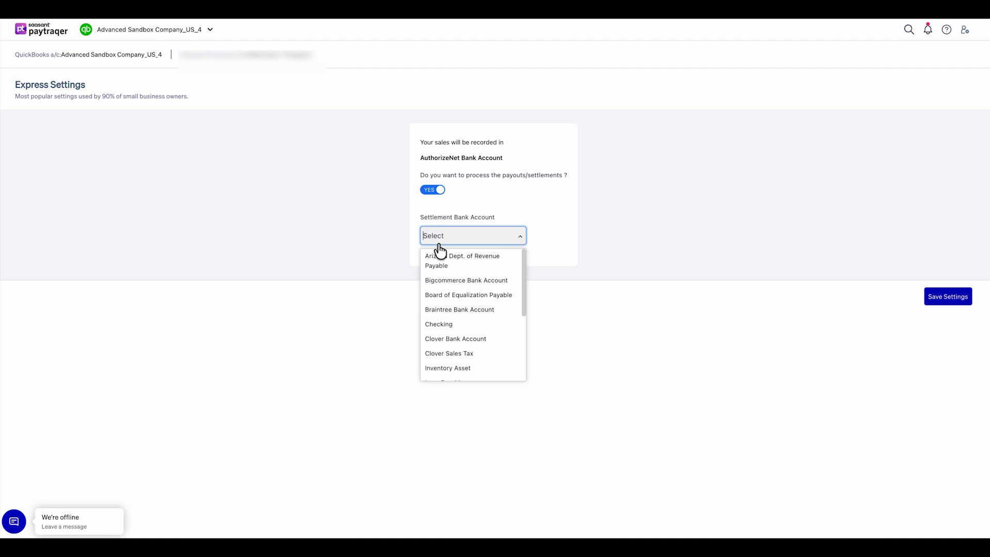
left_click(459, 325)
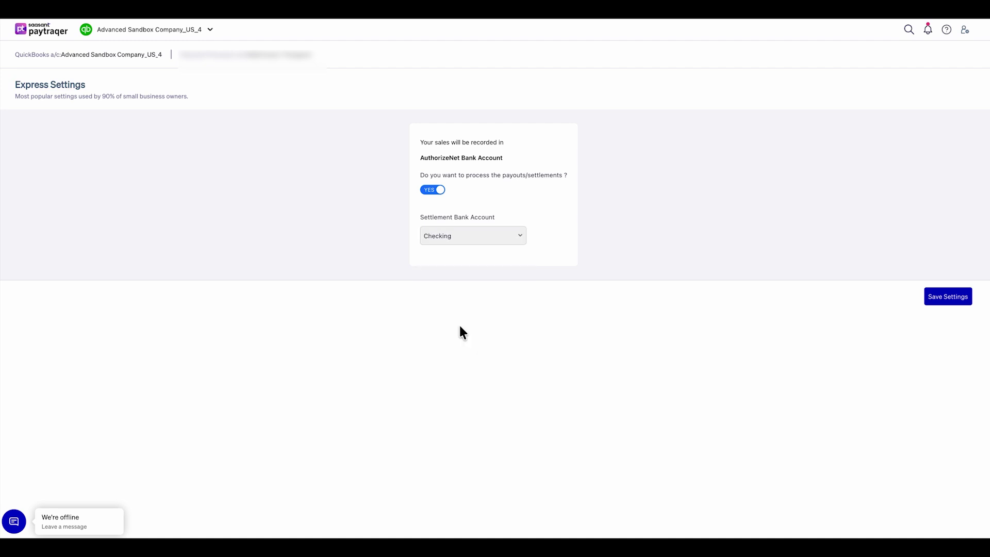
left_click(940, 306)
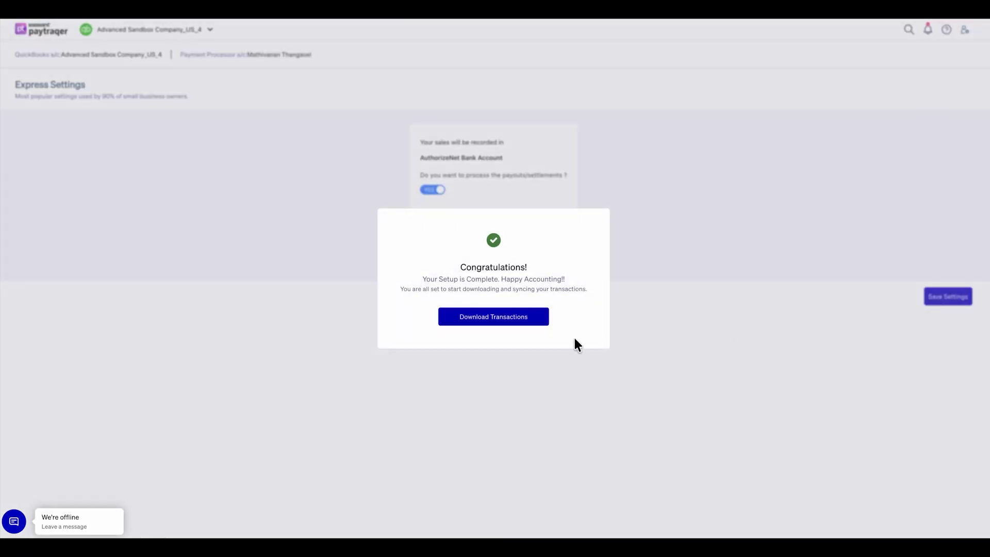
left_click(500, 320)
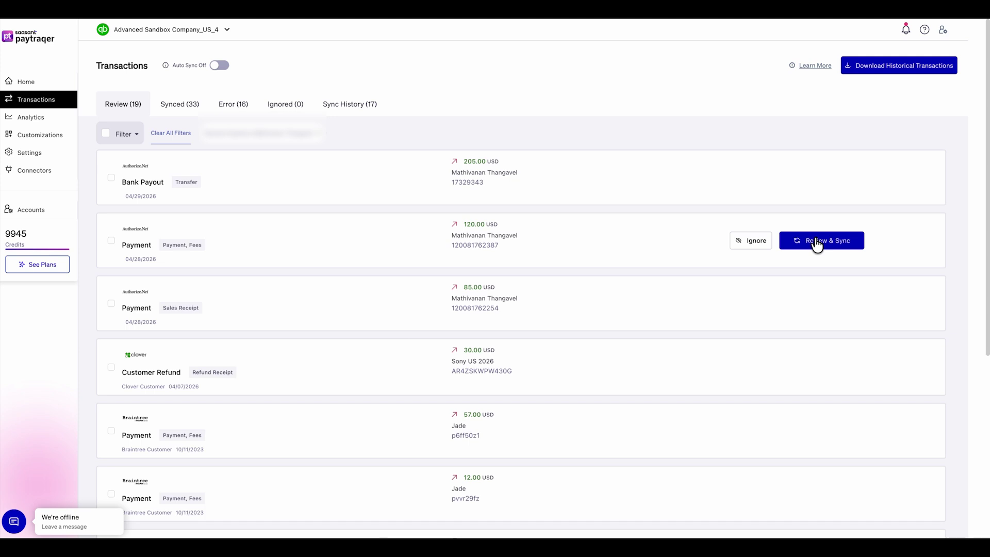
- Review the details of the 85.00 USD Authorize.Net sales receipt payment, including its clearing account, items and taxes
left_click(815, 303)
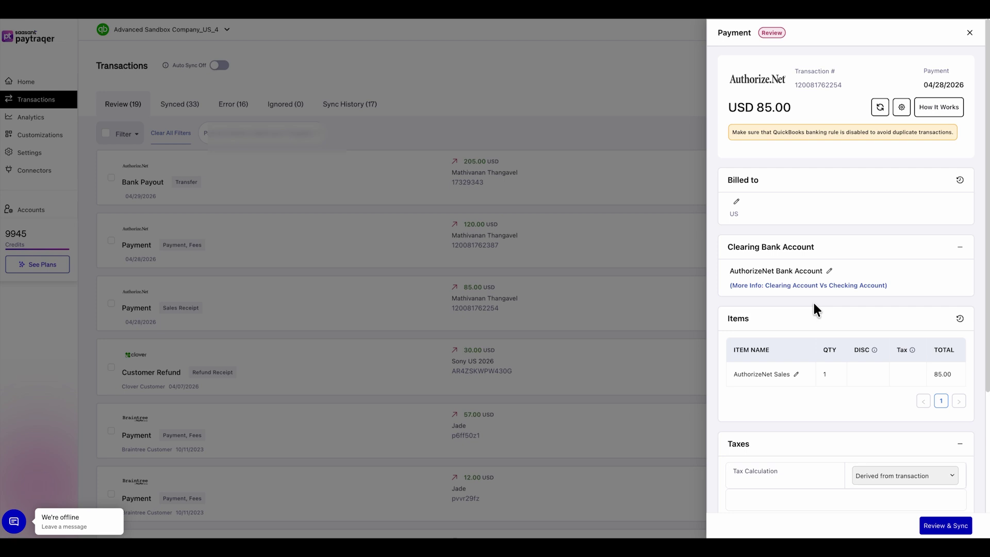
scroll(813, 301, "down", 2)
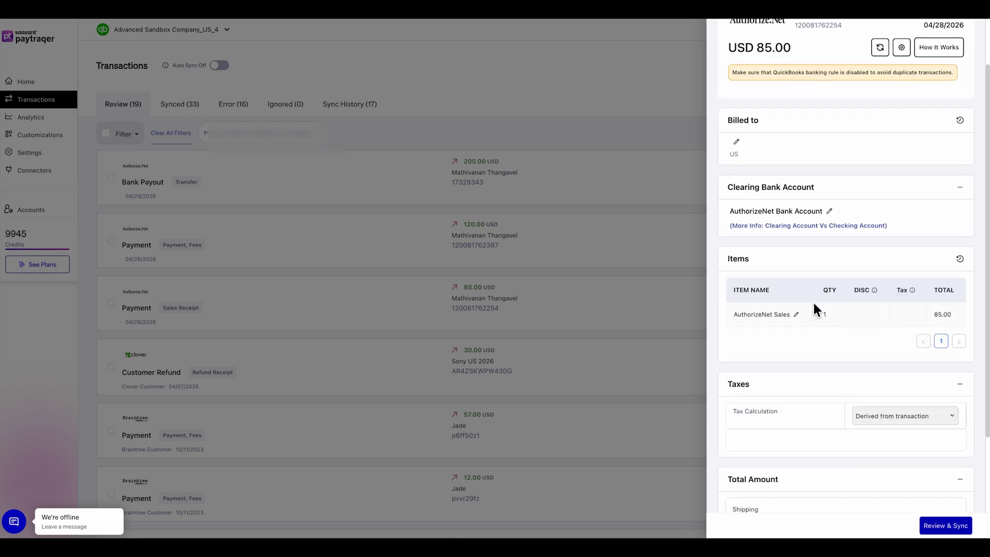
scroll(814, 303, "up", 2)
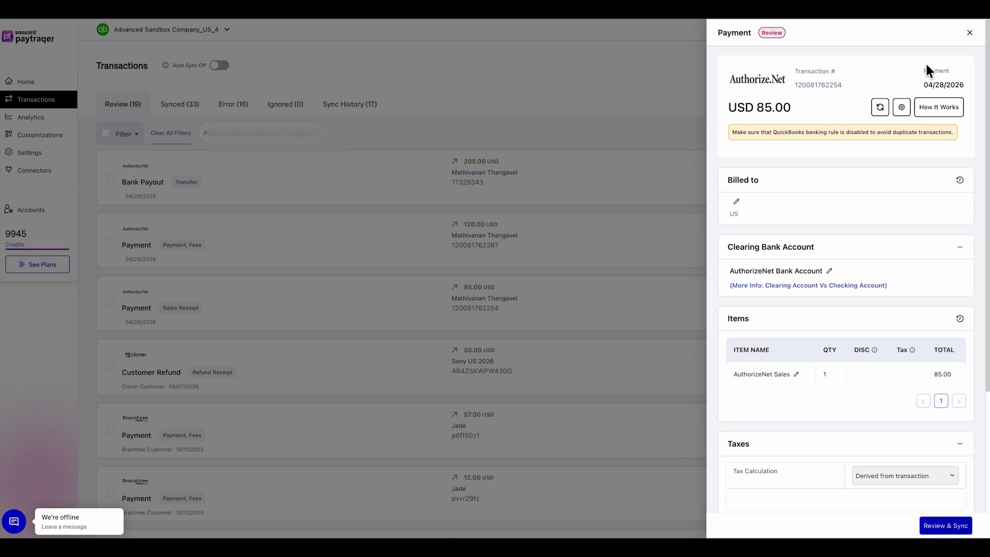
left_click(969, 32)
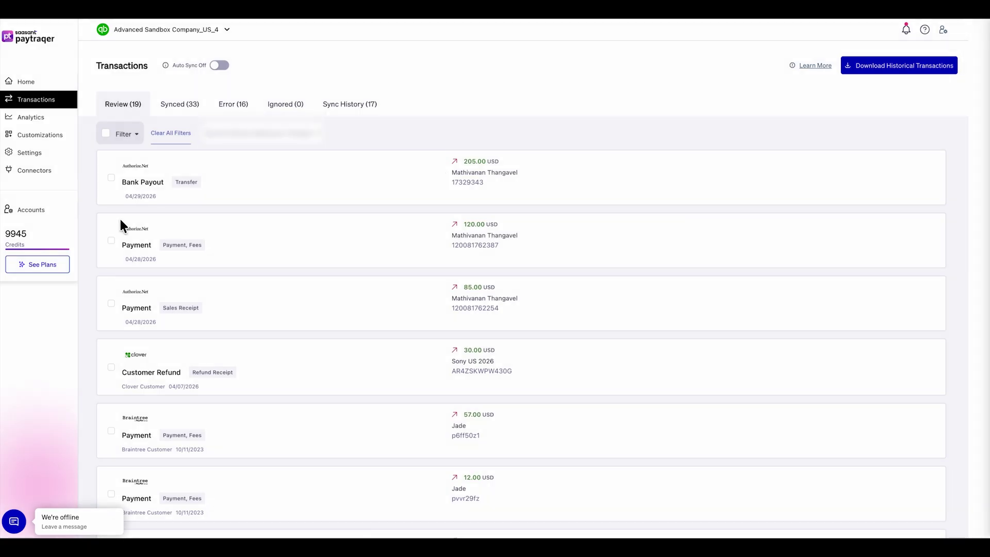
- Sync the three Authorize.Net transactions under review: the 205.00 USD bank payout and the 120.00 and 85.00 USD payments
left_click(111, 178)
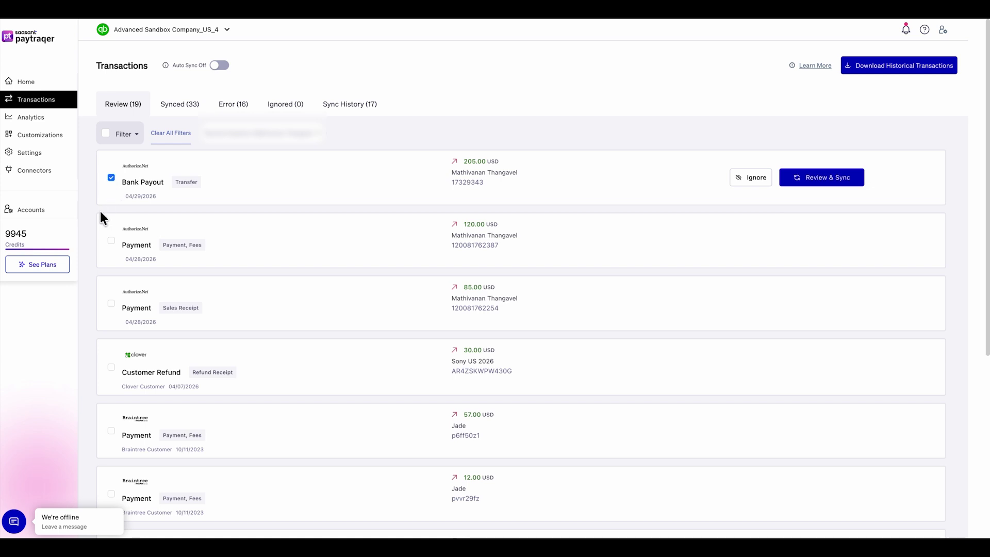
left_click(112, 241)
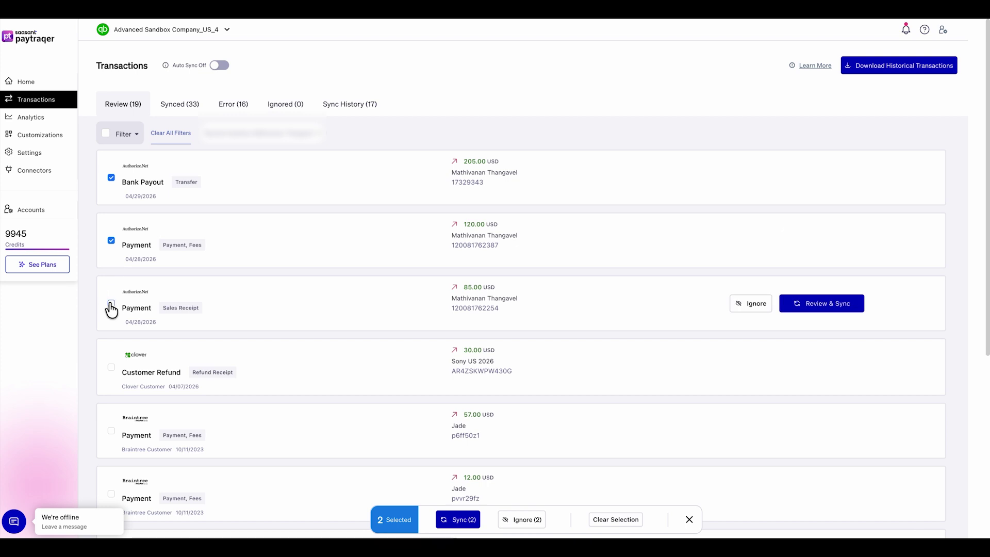
left_click(110, 304)
left_click(468, 521)
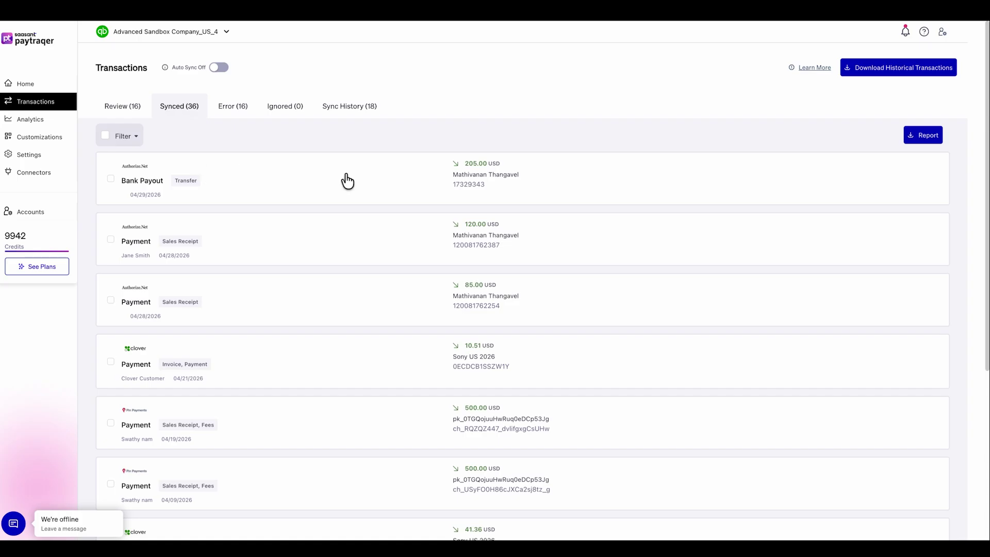
- Open the details of the synced 205.00 USD Authorize.Net bank payout
mouse_move(545, 186)
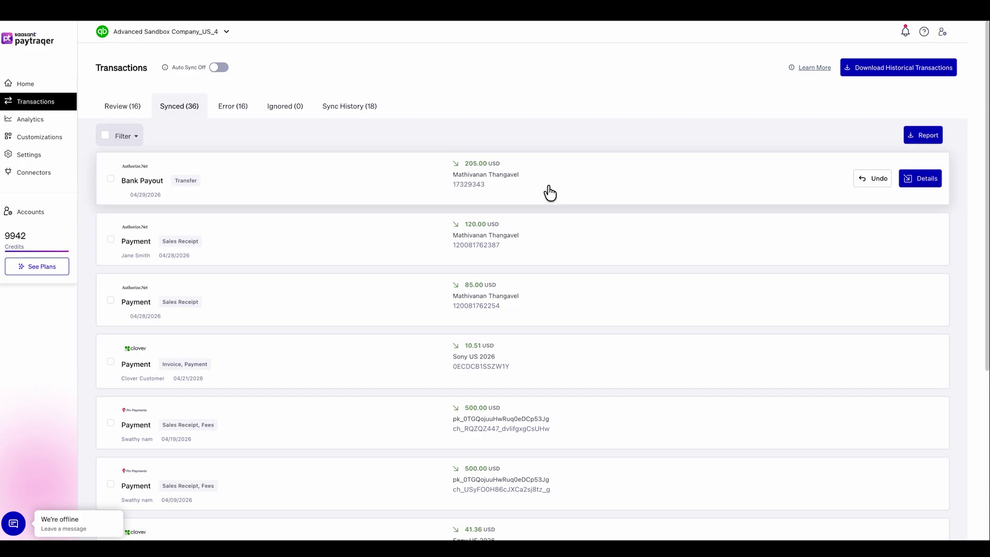
left_click(921, 181)
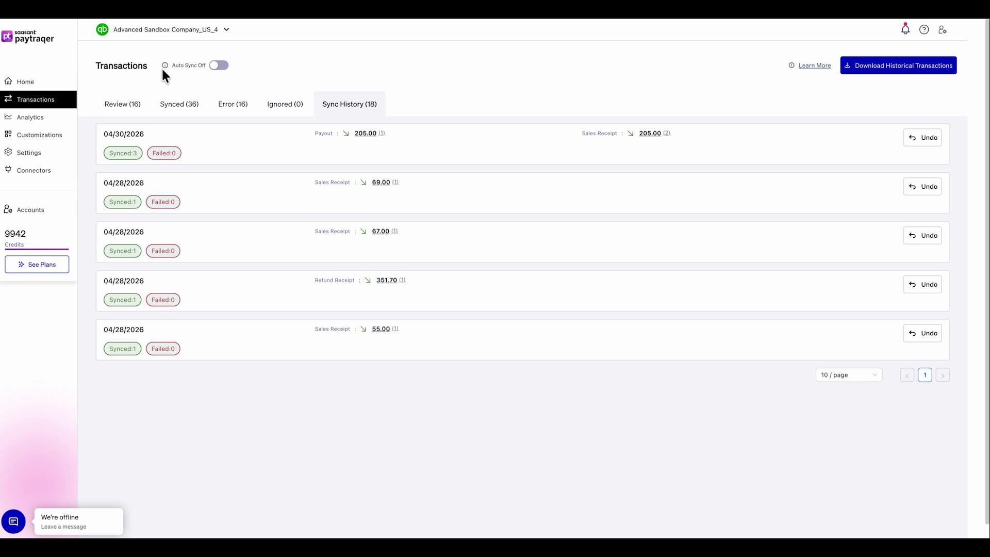
mouse_move(165, 66)
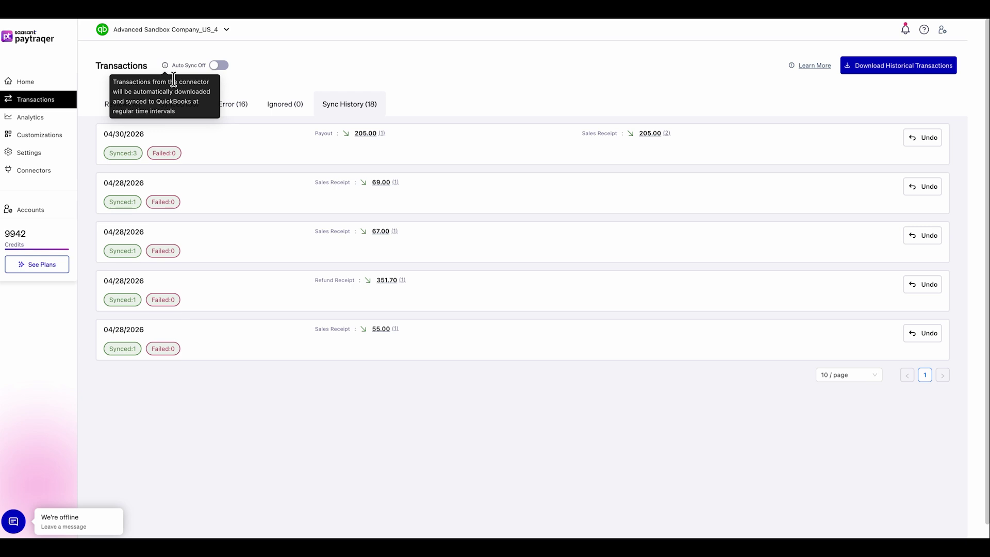
left_click(214, 66)
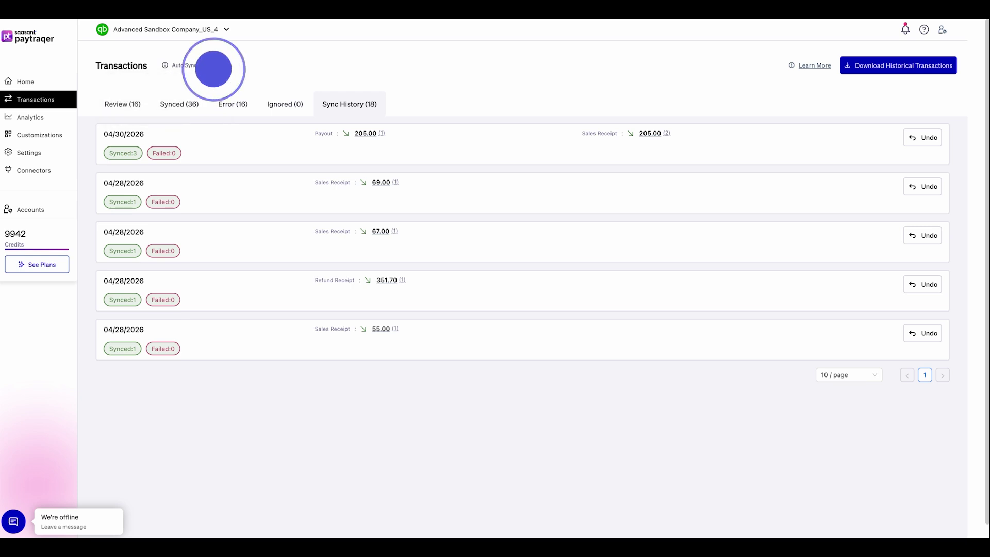
left_click(217, 65)
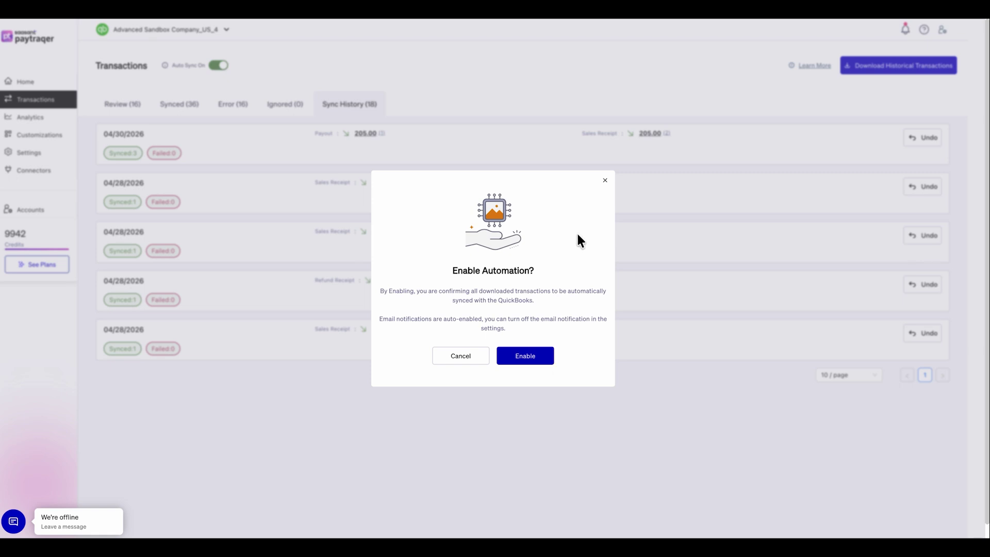
left_click(604, 182)
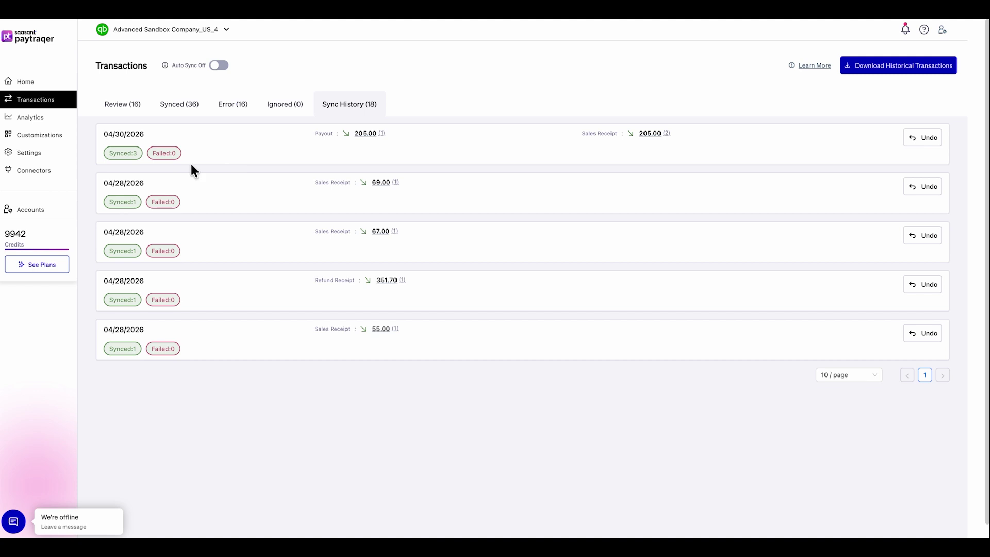
- Examine the Authorize.Net sync settings for sales, products and services, tax, and payout
left_click(26, 158)
left_click(97, 154)
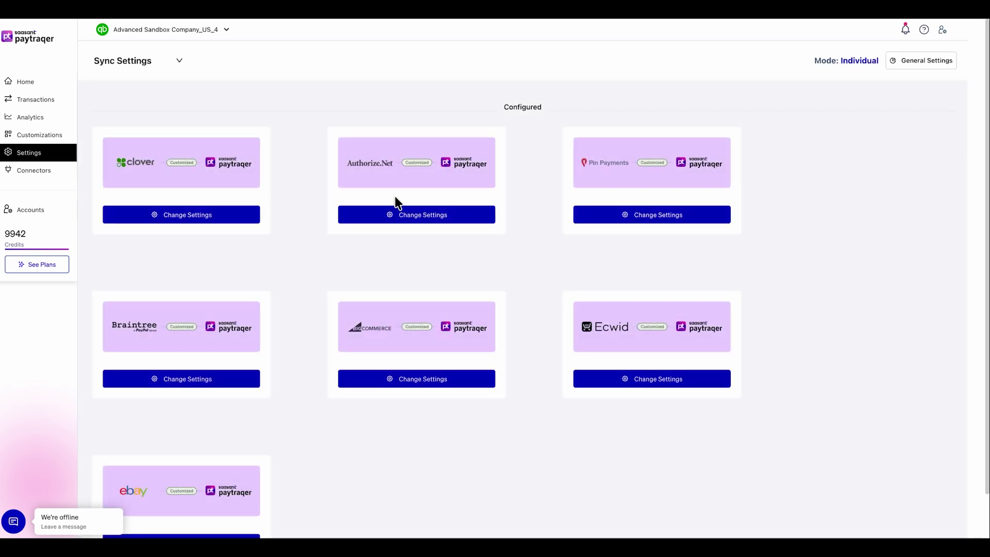
left_click(396, 214)
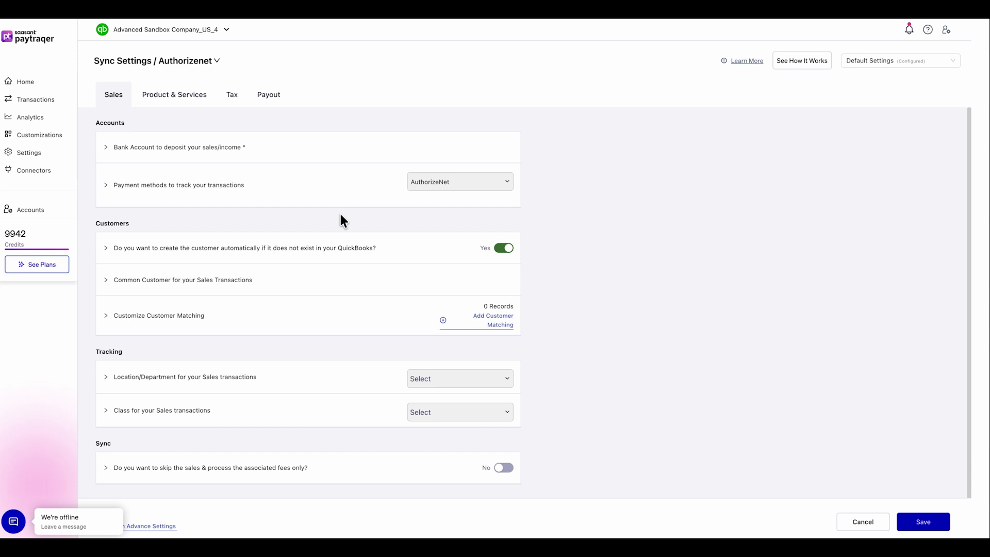
scroll(339, 217, "down", 1)
left_click(178, 100)
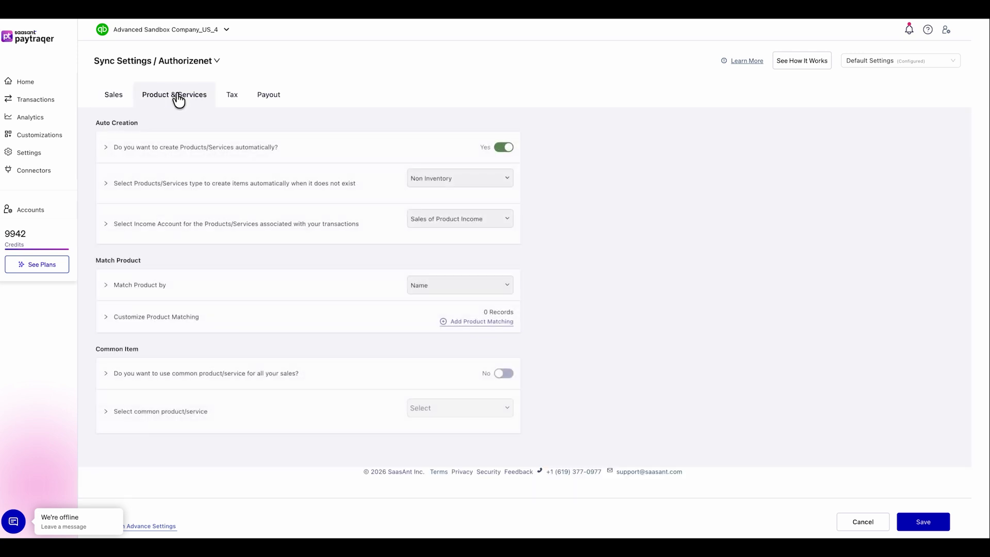
left_click(235, 102)
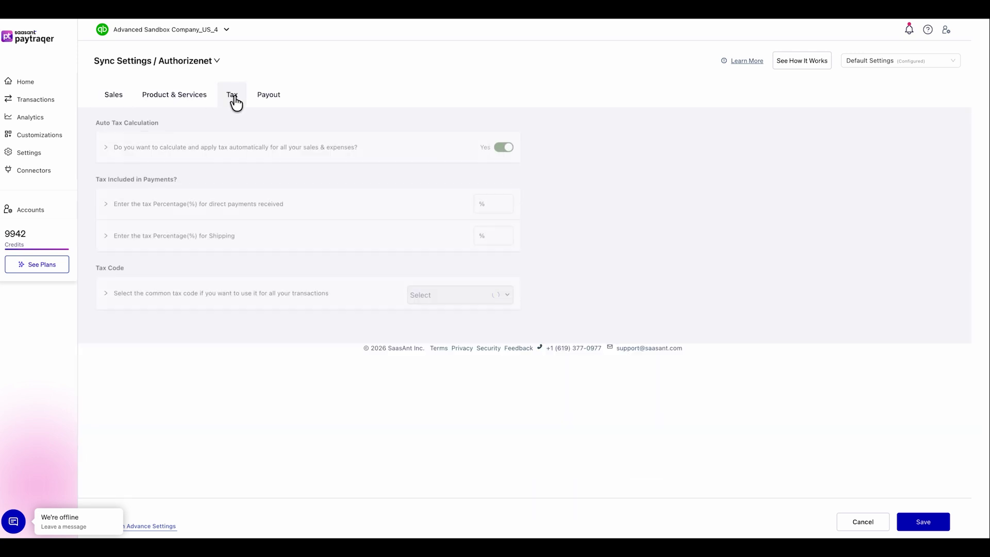
left_click(264, 101)
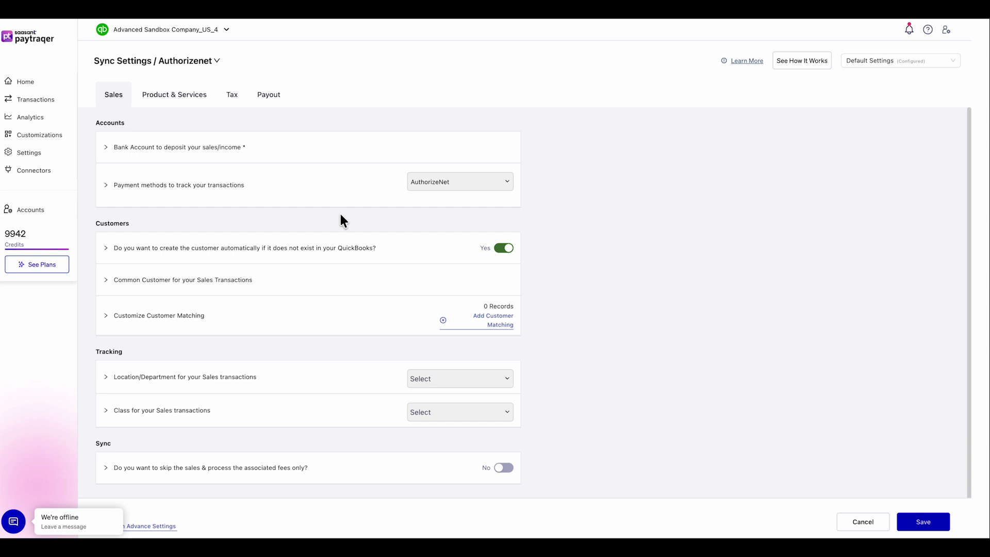
scroll(341, 217, "down", 1)
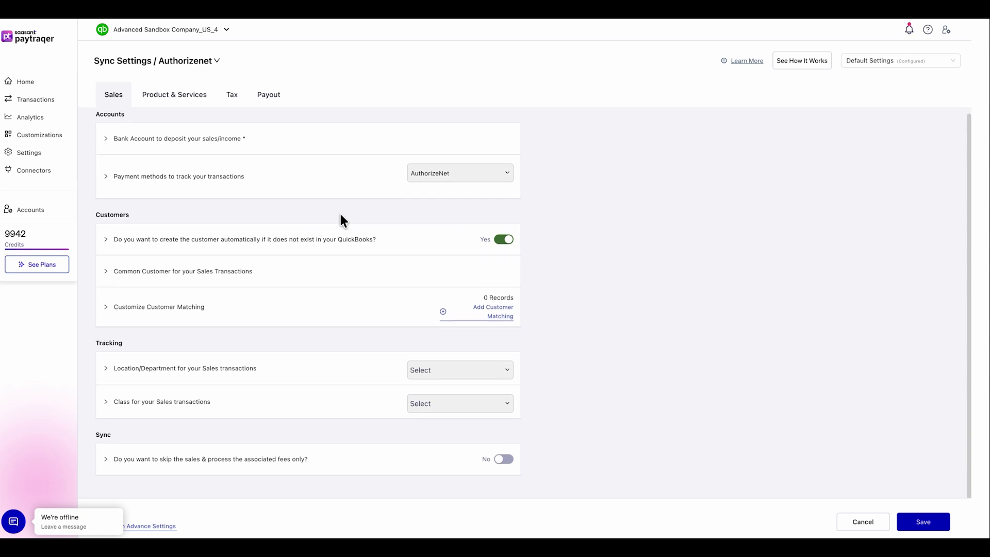
scroll(339, 213, "up", 1)
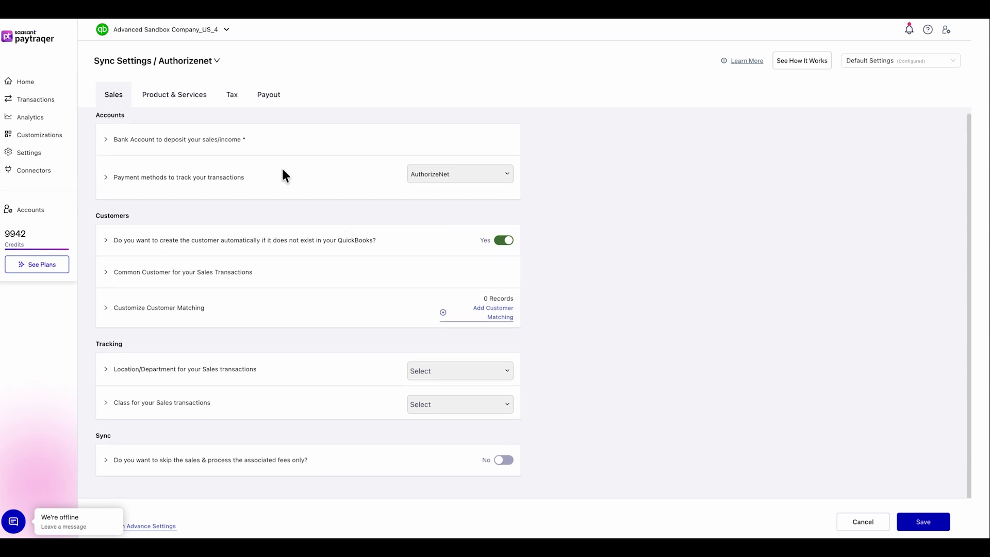